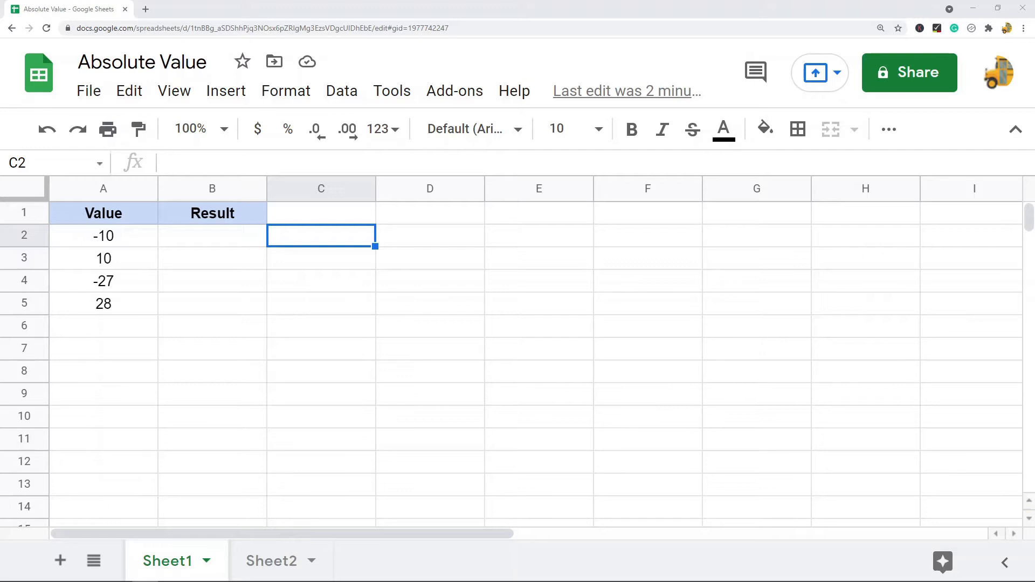
Enter the formula =ABS(A2) in cell B2 of Sheet1.
{"action": "left_click", "coordinate": [122, 237]}
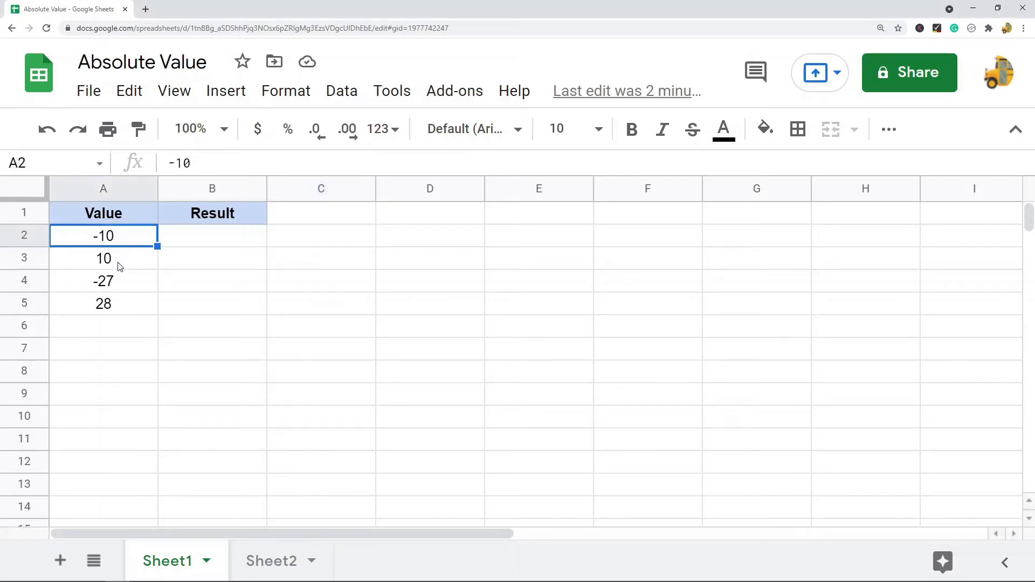
{"action": "left_click", "coordinate": [117, 265]}
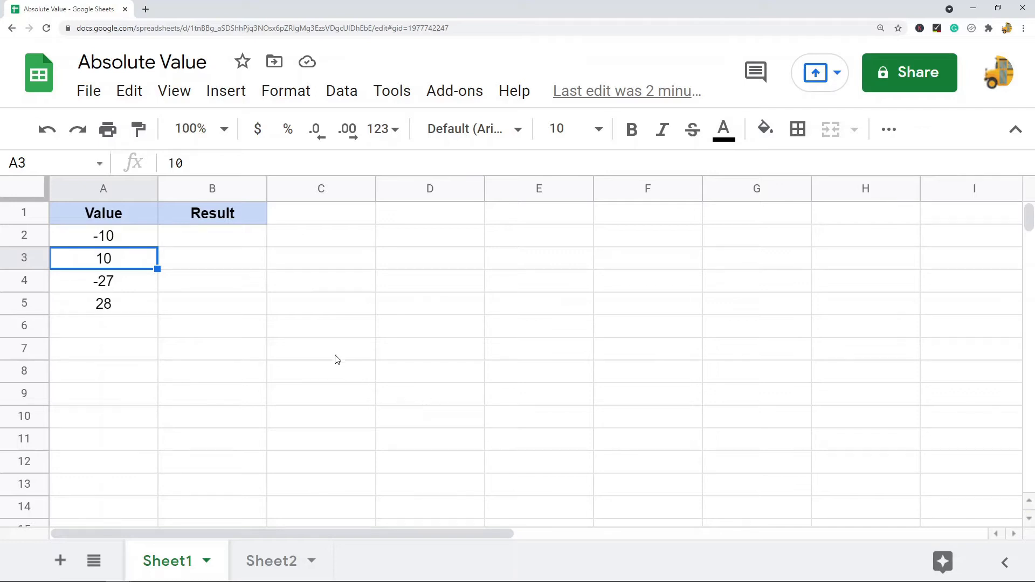
{"action": "left_click", "coordinate": [225, 244]}
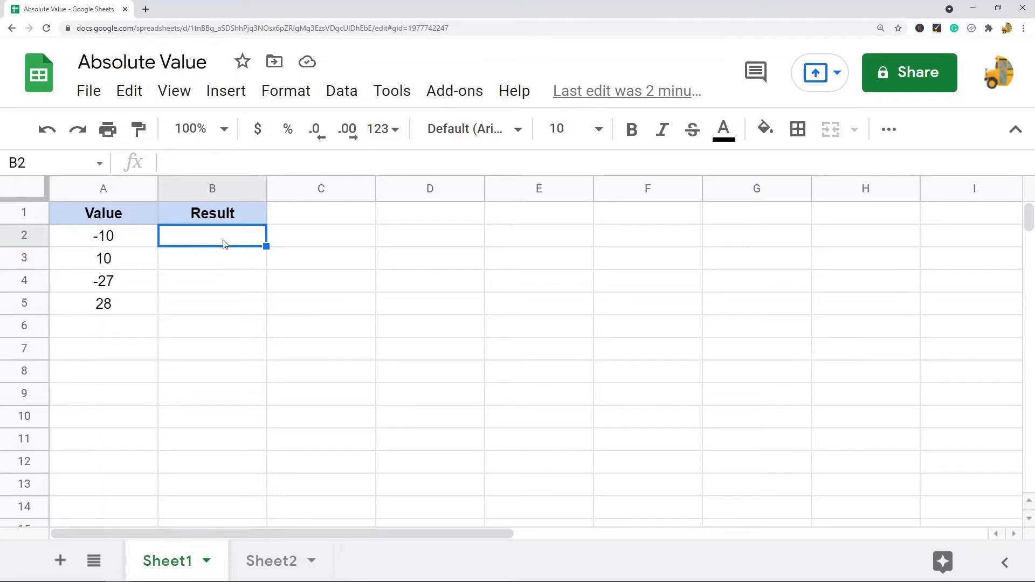
{"action": "type", "text": "=abs"}
{"action": "key", "text": "Tab"}
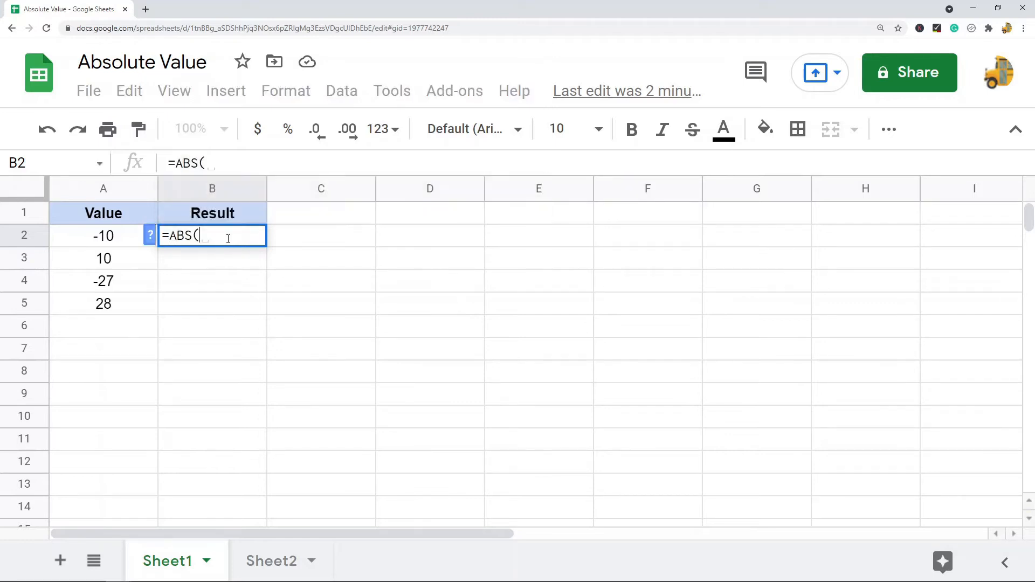
{"action": "left_click", "coordinate": [122, 246]}
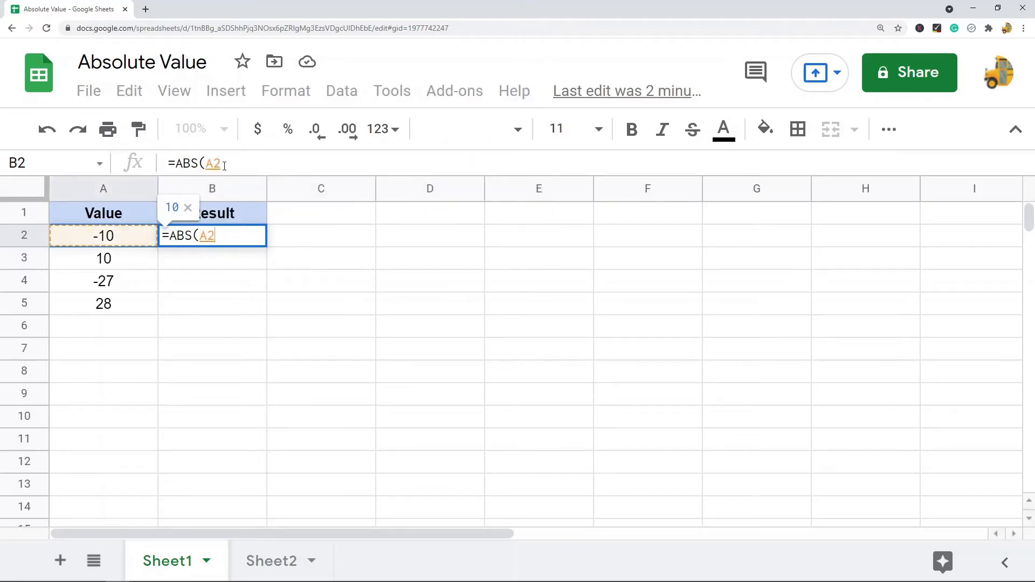
{"action": "left_click", "coordinate": [235, 165]}
{"action": "type", "text": ")"}
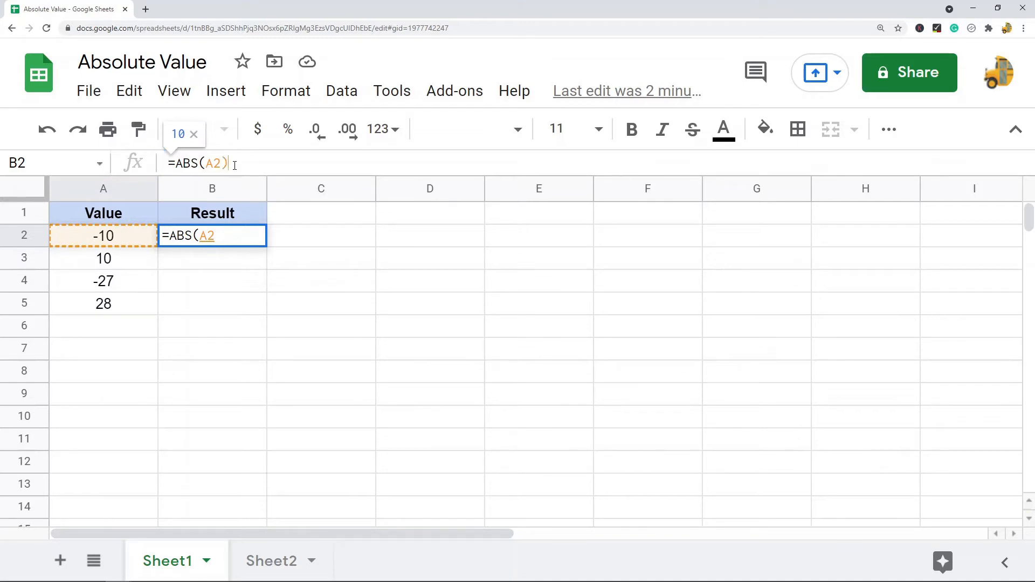
{"action": "key", "text": "Return"}
Copy the ABS formula from B2 down into B3:B5.
{"action": "left_click", "coordinate": [227, 242]}
{"action": "key", "text": "ctrl+c"}
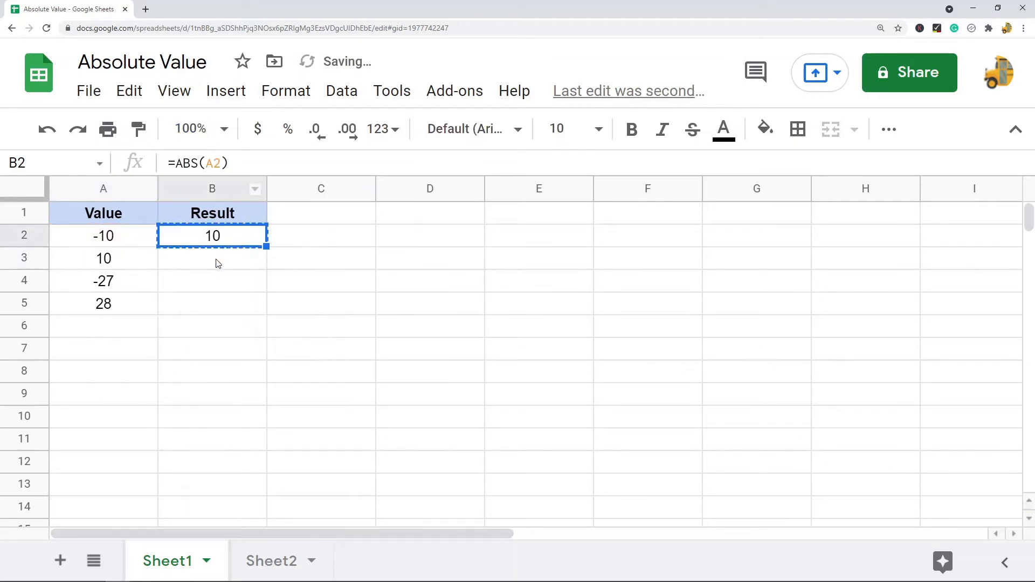
{"action": "left_click_drag", "start_coordinate": [215, 261], "coordinate": [215, 307]}
{"action": "key", "text": "ctrl+v"}
{"action": "left_click", "coordinate": [488, 286]}
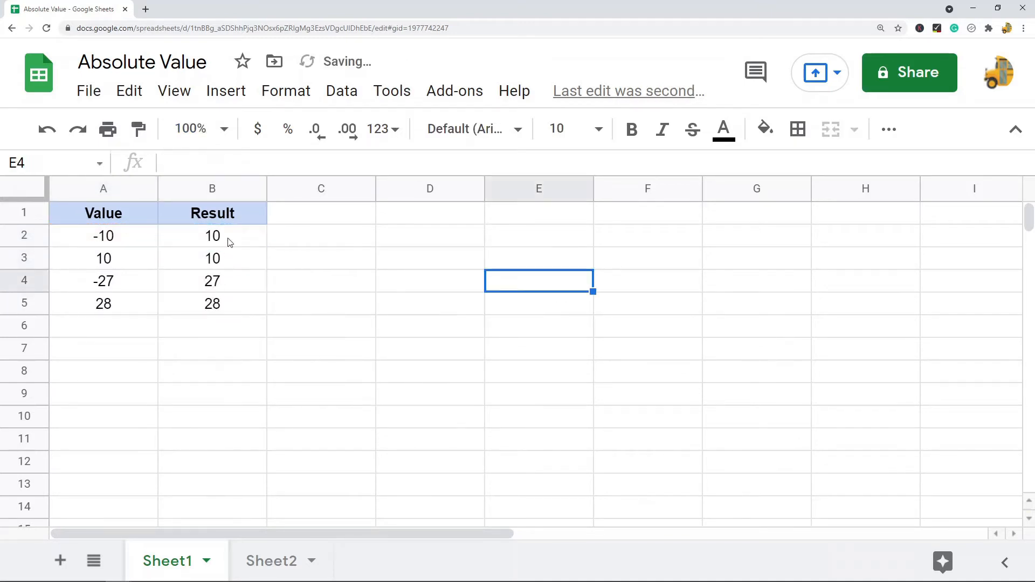
{"action": "left_click_drag", "start_coordinate": [226, 238], "coordinate": [232, 310]}
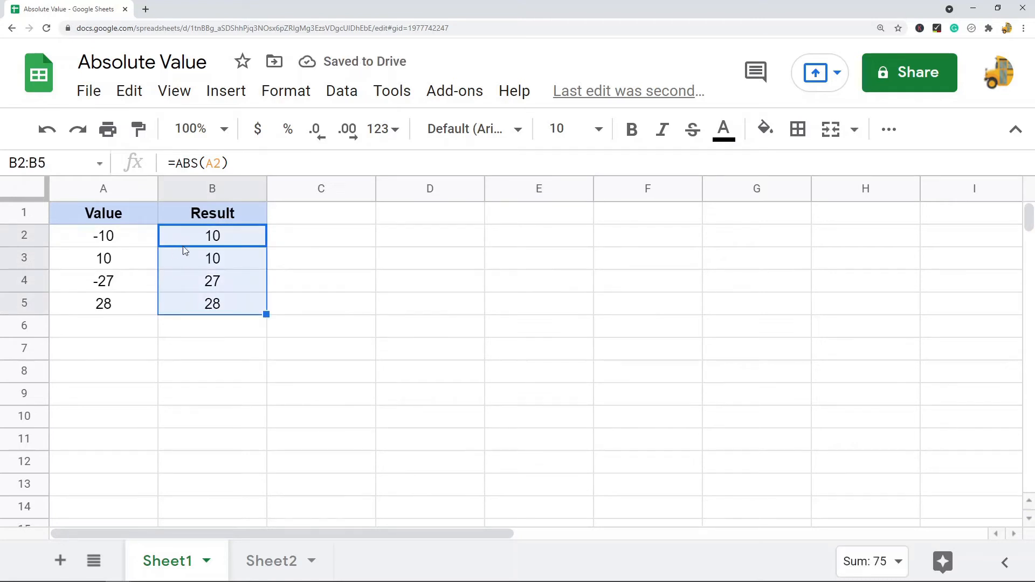
{"action": "left_click", "coordinate": [128, 243]}
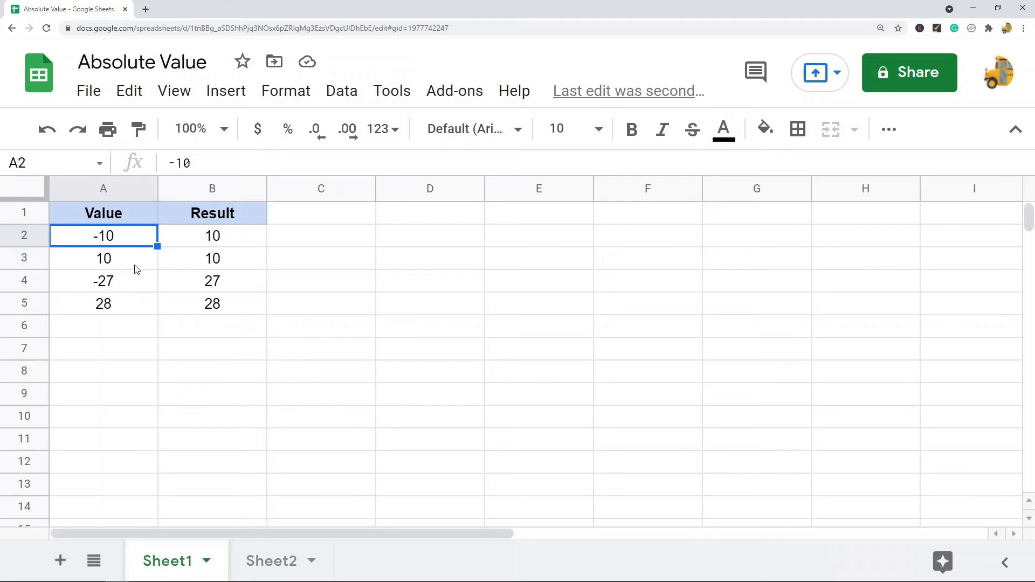
{"action": "left_click", "coordinate": [119, 268]}
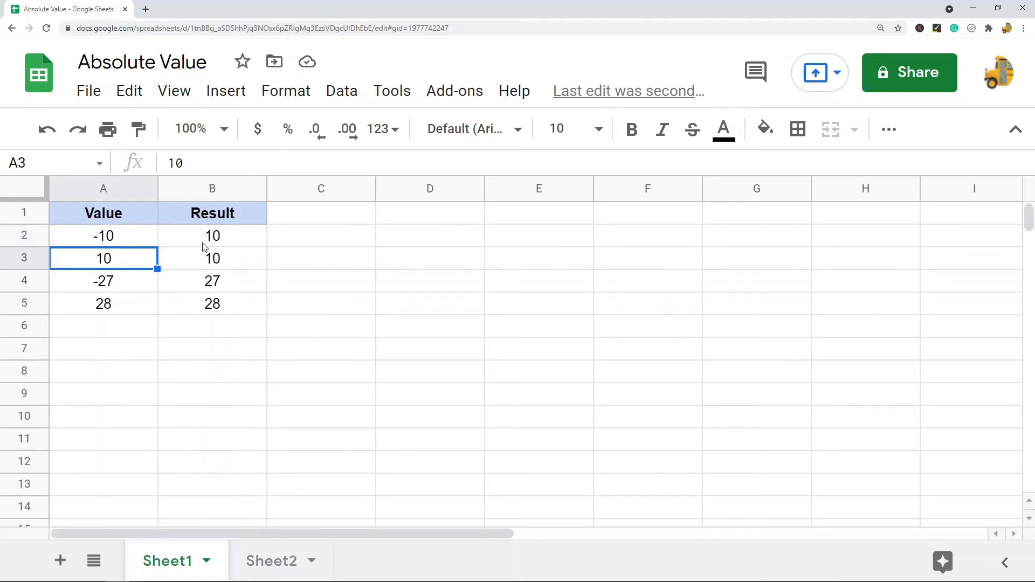
{"action": "left_click", "coordinate": [227, 241]}
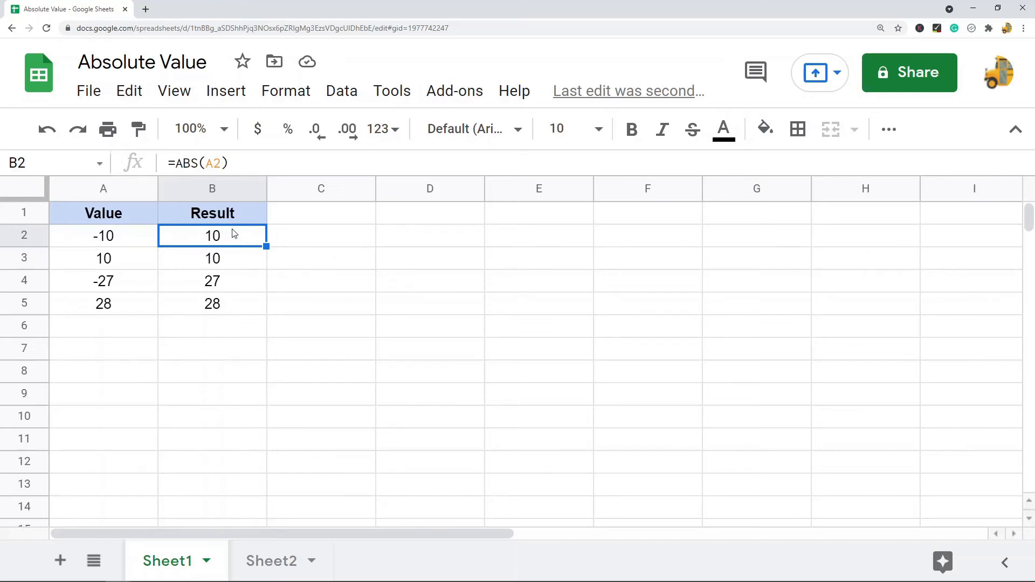
Copy B5's formula into B6 and change its argument to -10, giving =ABS(-10).
{"action": "left_click", "coordinate": [226, 310]}
{"action": "key", "text": "ctrl+c"}
{"action": "left_click", "coordinate": [221, 335]}
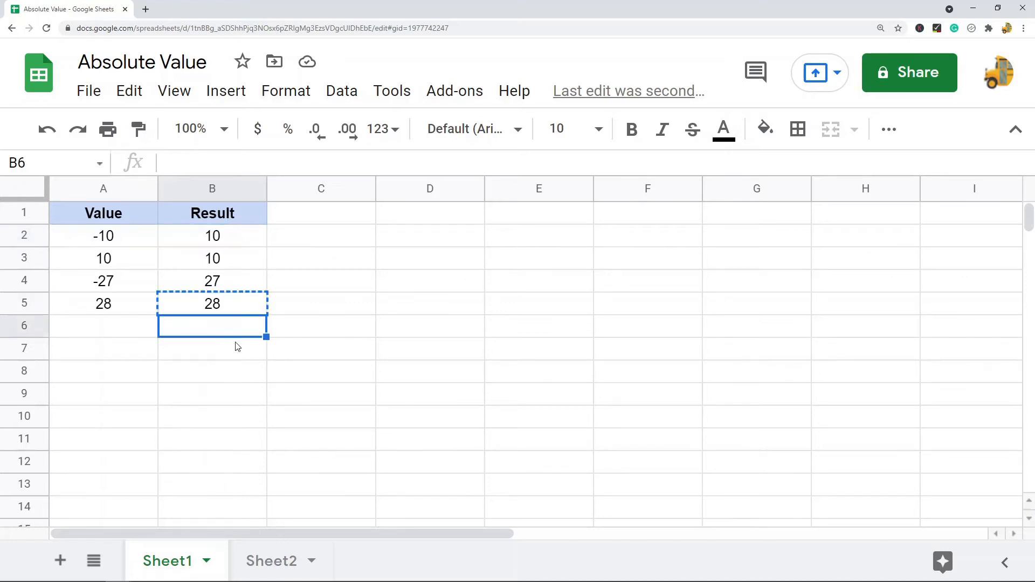
{"action": "key", "text": "ctrl+v"}
{"action": "left_click", "coordinate": [216, 163]}
{"action": "double_click", "coordinate": [217, 163]}
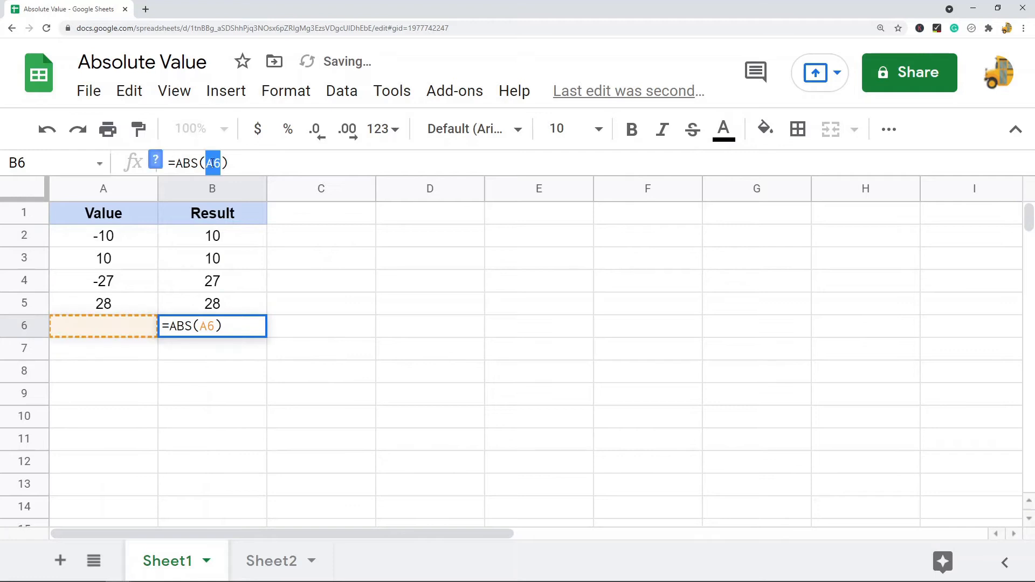
{"action": "type", "text": "-10"}
{"action": "key", "text": "Return"}
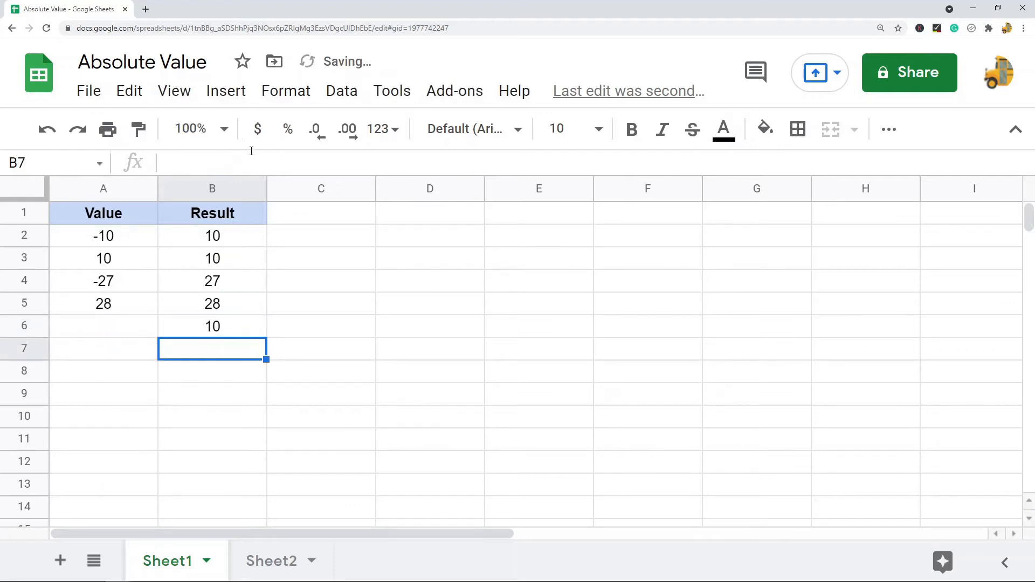
Copy B6's formula into B7 and change its argument to 10+10, giving =ABS(10+10).
{"action": "left_click", "coordinate": [208, 330]}
{"action": "key", "text": "ctrl+c"}
{"action": "left_click", "coordinate": [208, 349]}
{"action": "key", "text": "ctrl+v"}
{"action": "double_click", "coordinate": [211, 163]}
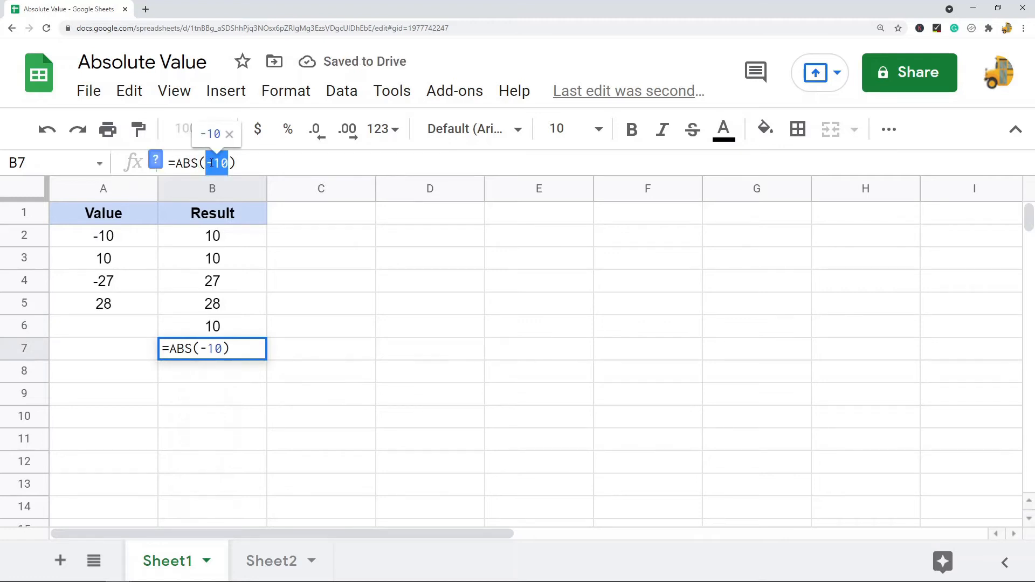
{"action": "type", "text": "10+10"}
{"action": "key", "text": "Return"}
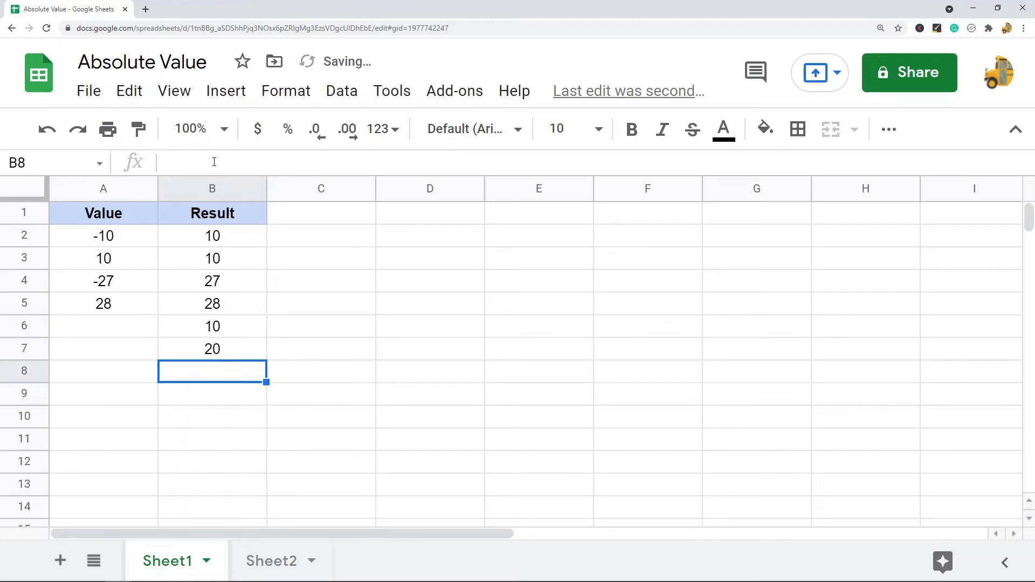
{"action": "left_click", "coordinate": [246, 358]}
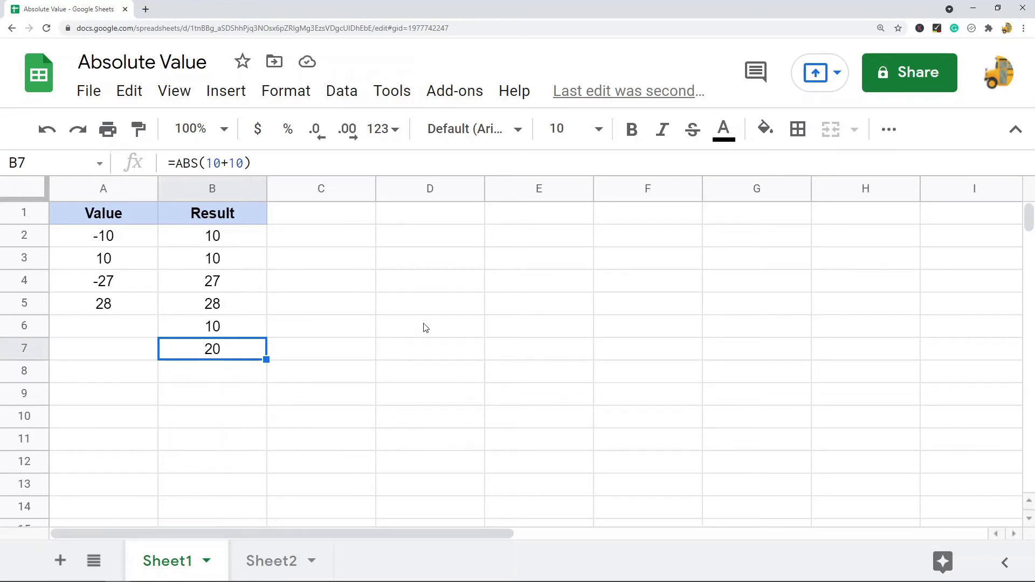
{"action": "left_click", "coordinate": [215, 247]}
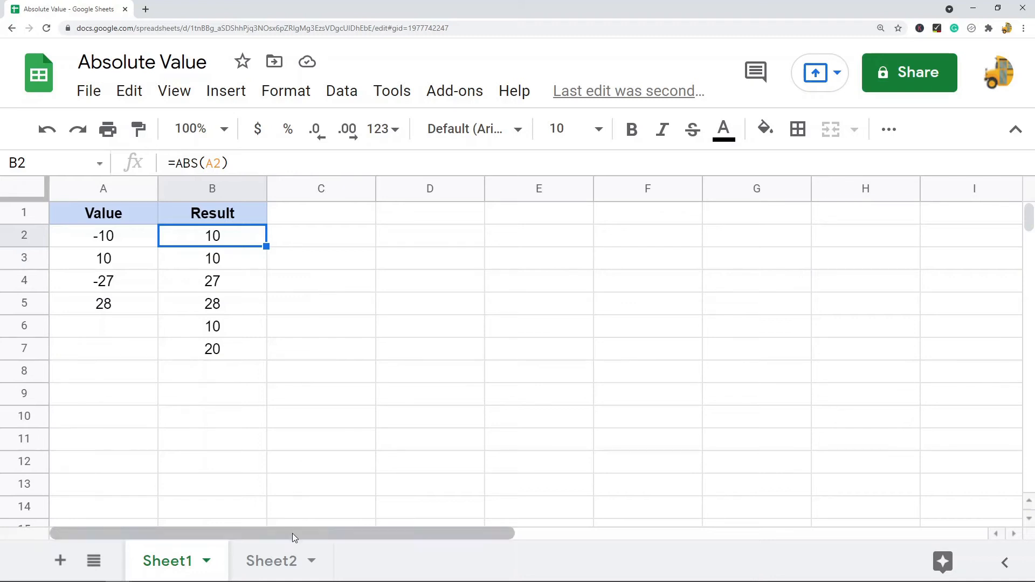
{"action": "left_click", "coordinate": [111, 236]}
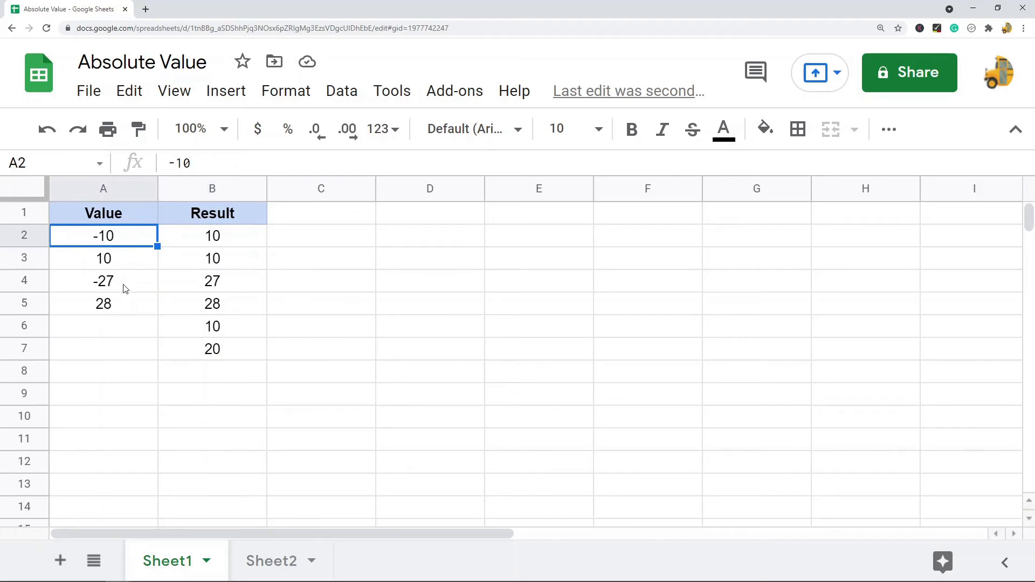
{"action": "left_click", "coordinate": [226, 237]}
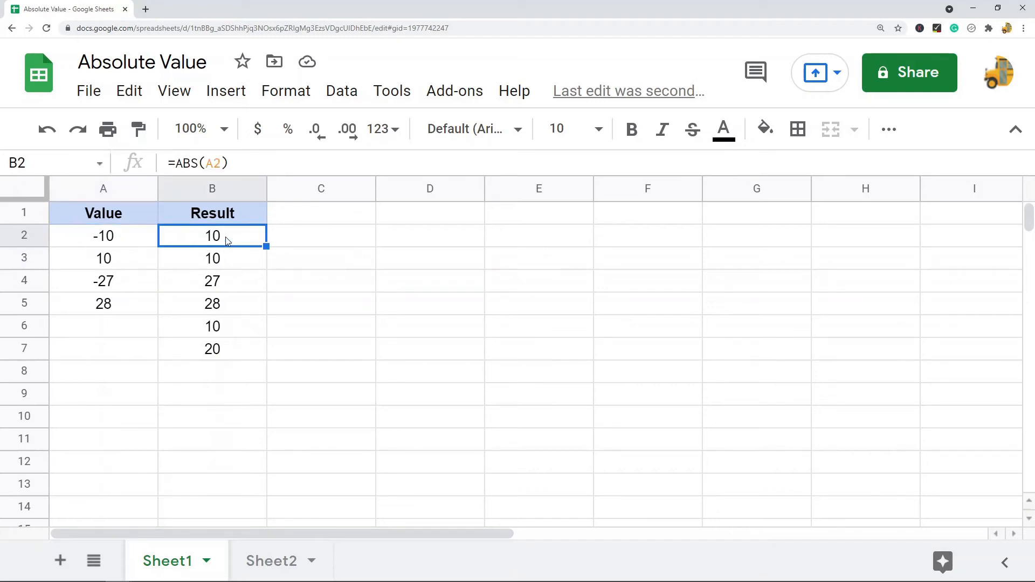
Switch to Sheet2 and enter the formula =-A2 in cell B2.
{"action": "left_click", "coordinate": [277, 563]}
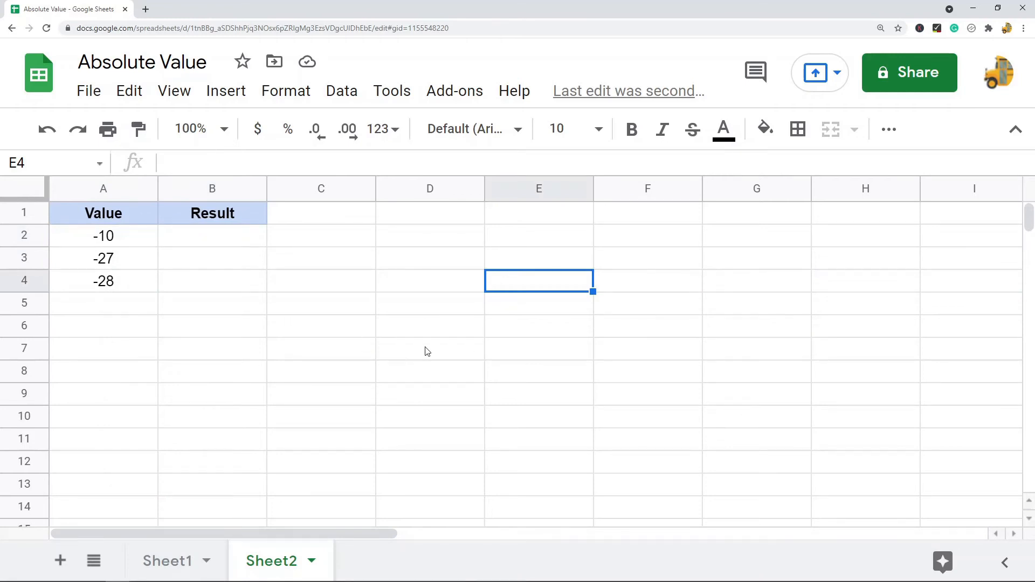
{"action": "left_click", "coordinate": [229, 237]}
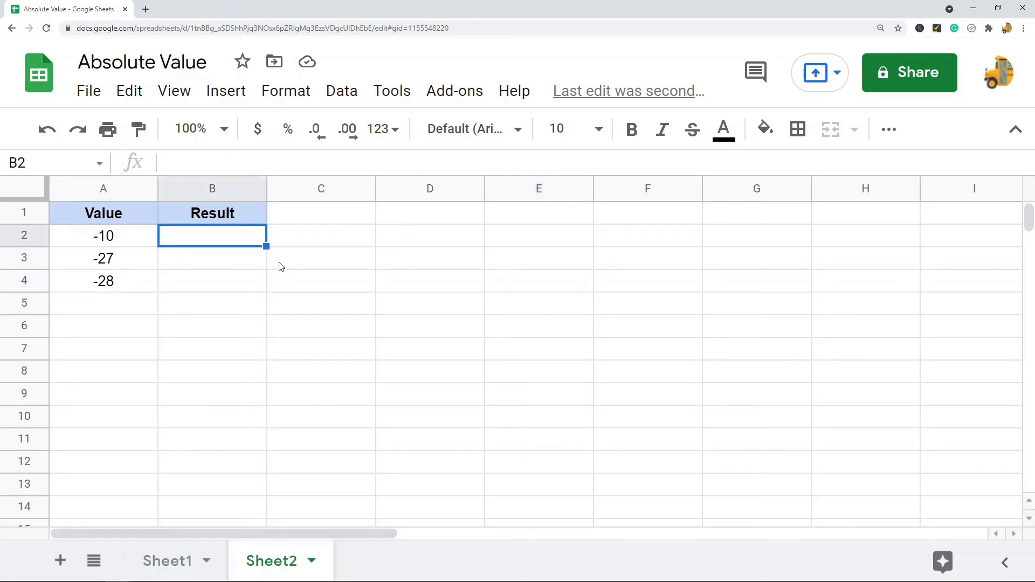
{"action": "type", "text": "="}
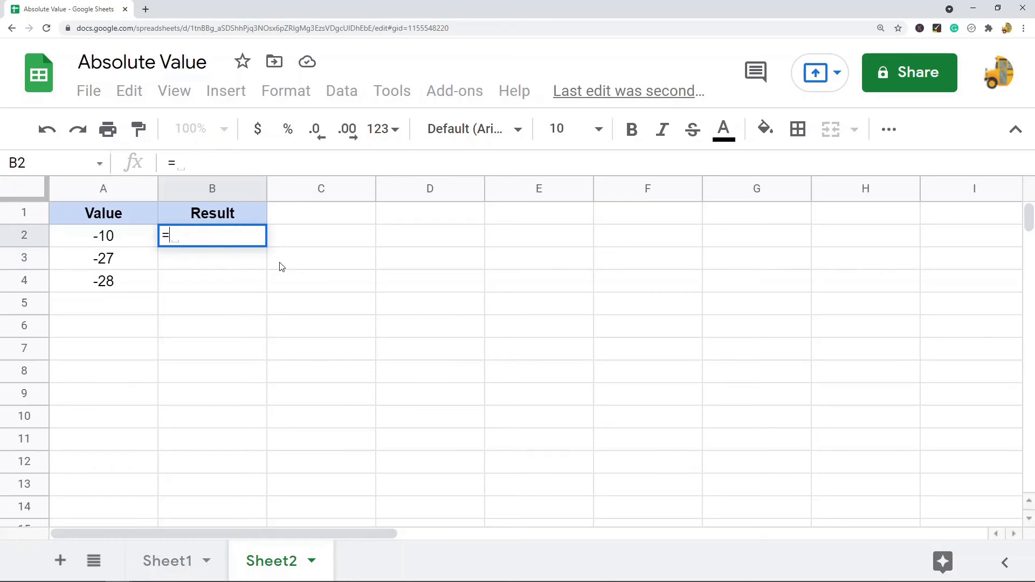
{"action": "type", "text": "-"}
{"action": "left_click", "coordinate": [116, 237]}
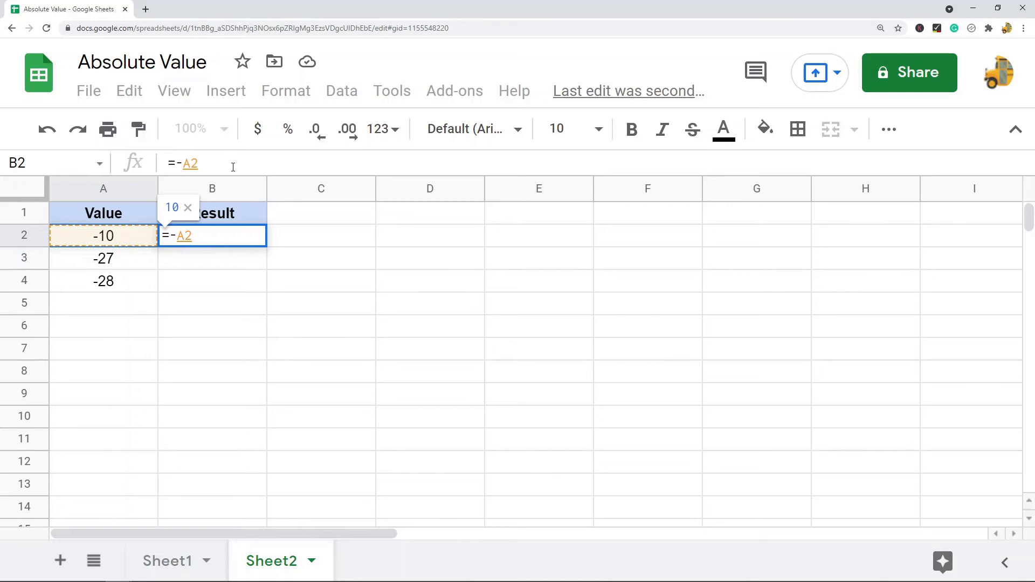
{"action": "key", "text": "Return"}
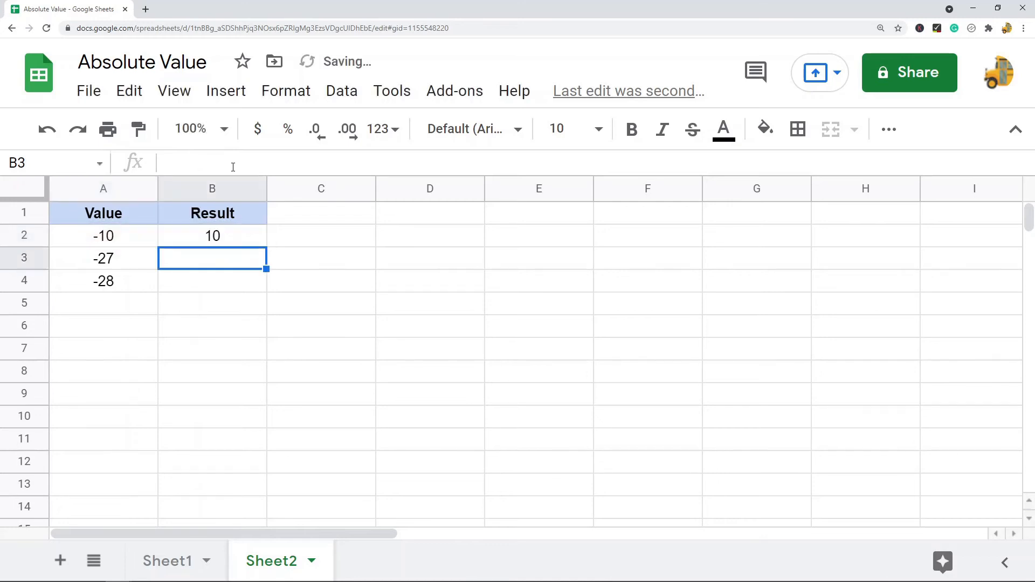
Copy the =-A2 formula from B2 into B3:B4.
{"action": "left_click", "coordinate": [221, 240]}
{"action": "key", "text": "ctrl+c"}
{"action": "left_click_drag", "start_coordinate": [221, 268], "coordinate": [225, 282]}
{"action": "key", "text": "ctrl+v"}
{"action": "left_click", "coordinate": [234, 261]}
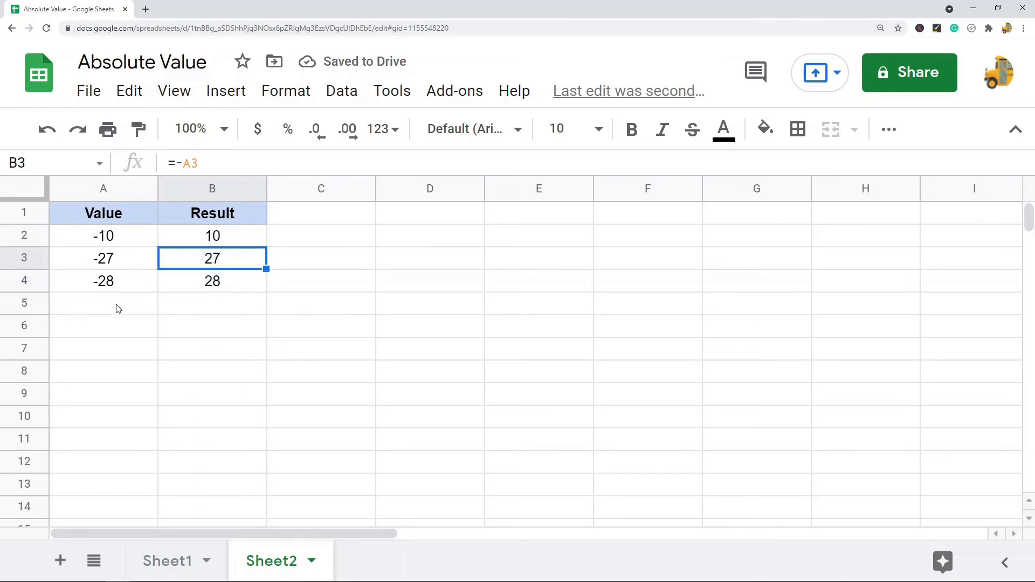
{"action": "left_click", "coordinate": [231, 239]}
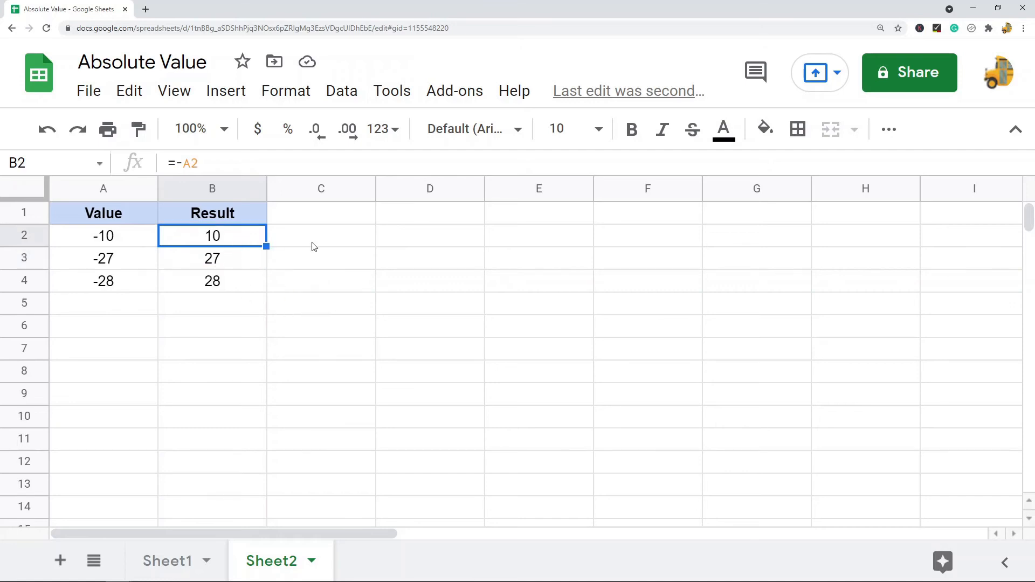
Enter the value 28 in cell A5.
{"action": "left_click", "coordinate": [131, 312]}
{"action": "type", "text": "28"}
{"action": "left_click", "coordinate": [192, 341]}
Copy the negation formula from B4 into B5.
{"action": "left_click", "coordinate": [220, 283]}
{"action": "key", "text": "ctrl+c"}
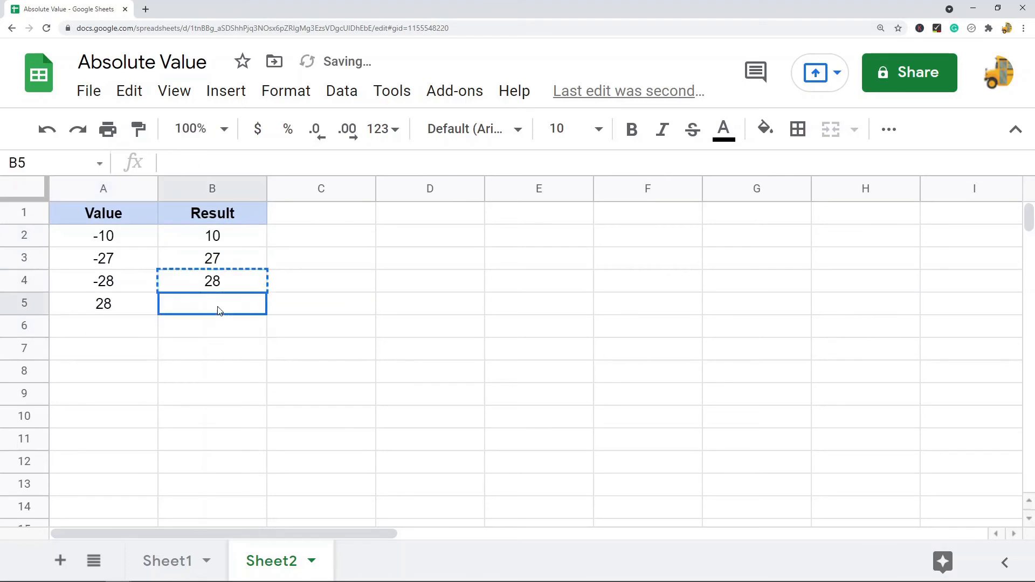
{"action": "left_click", "coordinate": [219, 308]}
{"action": "key", "text": "ctrl+v"}
{"action": "left_click", "coordinate": [425, 326]}
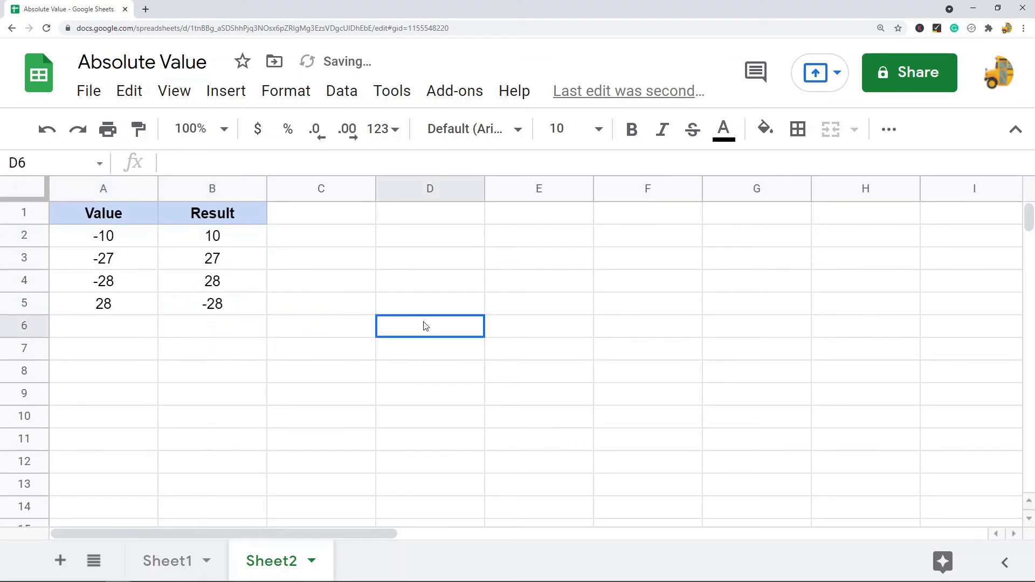
{"action": "left_click", "coordinate": [221, 308]}
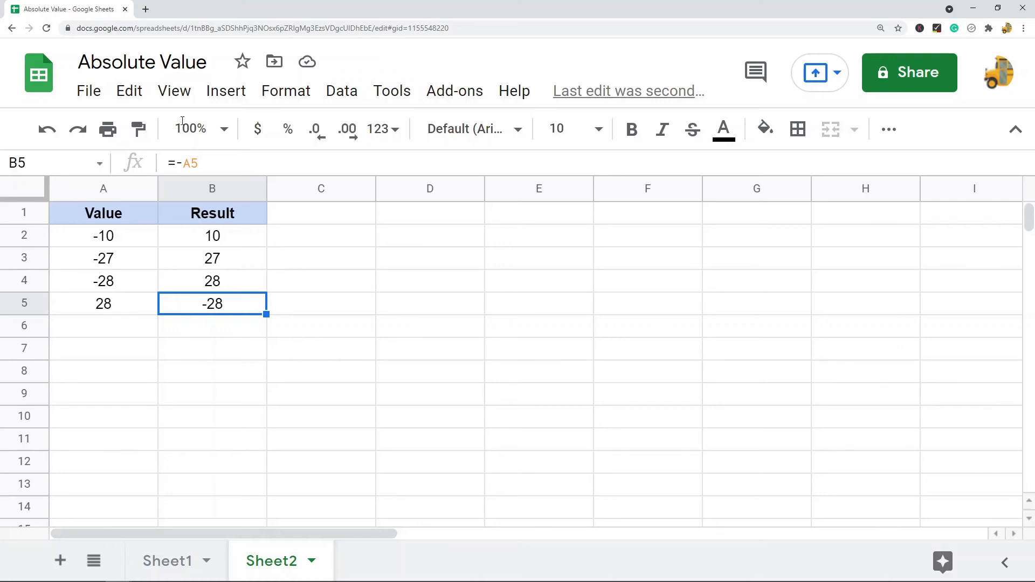
{"action": "left_click", "coordinate": [241, 245]}
{"action": "left_click", "coordinate": [114, 310]}
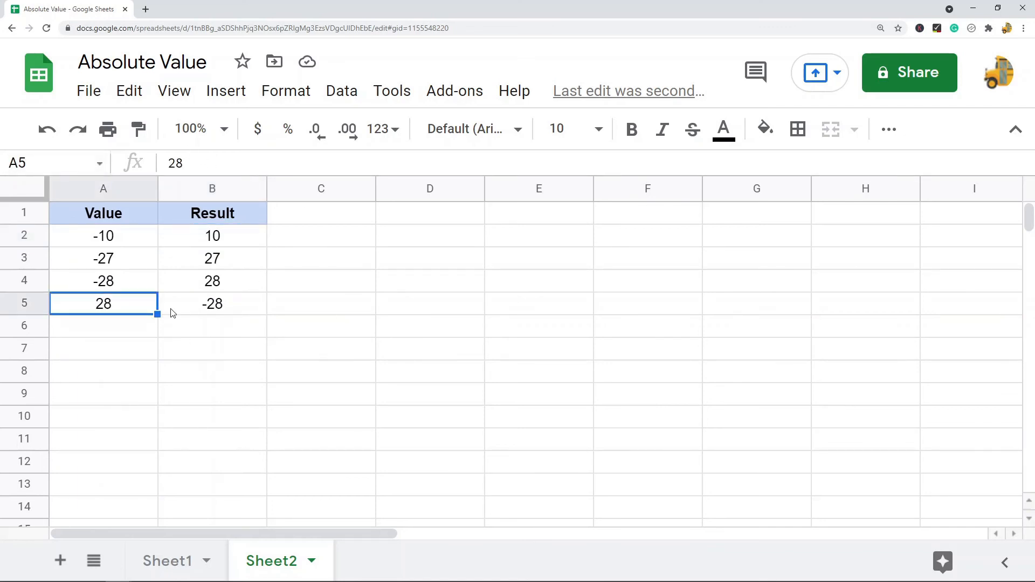
{"action": "left_click", "coordinate": [241, 312]}
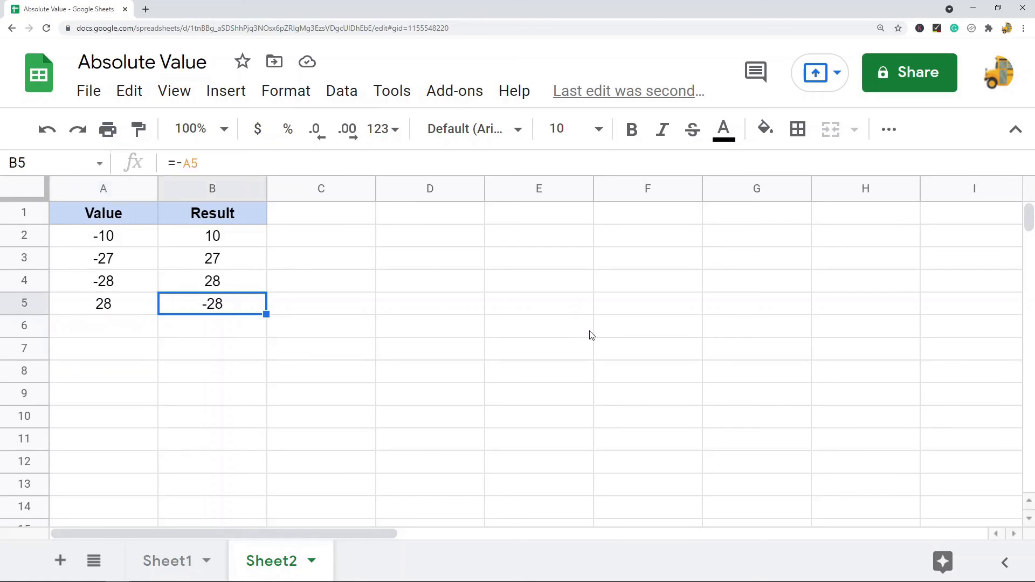
{"action": "left_click", "coordinate": [225, 241]}
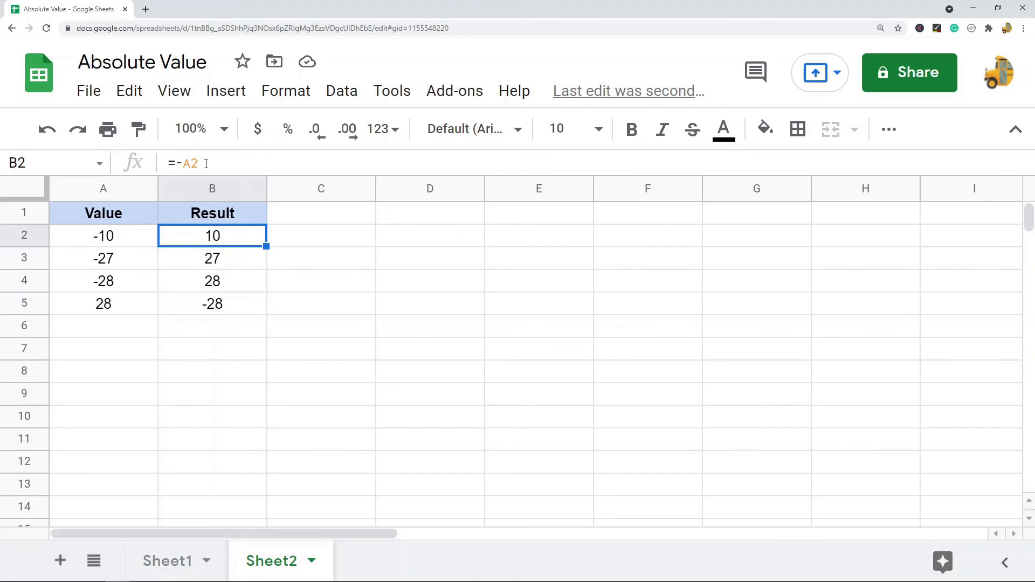